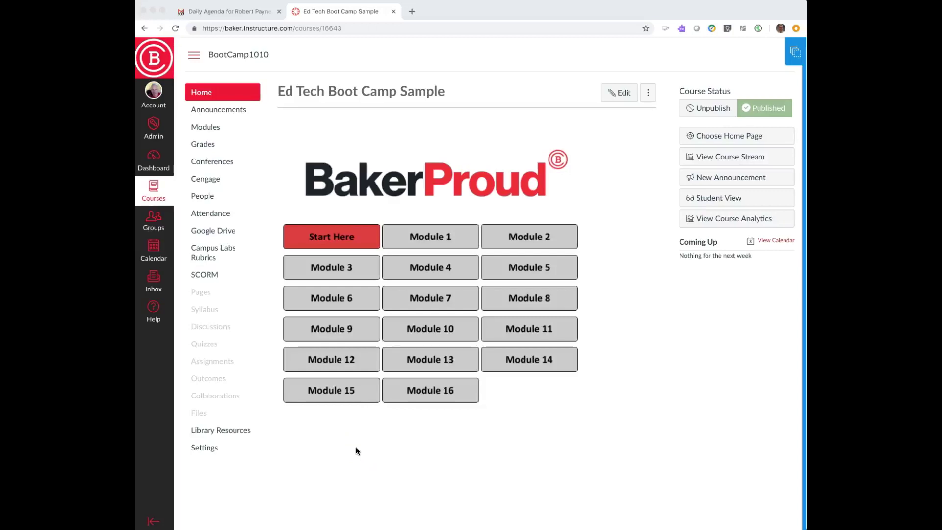
Step: Add a new assignment named Practice 1 to the end of Module 1
{"action": "left_click", "coordinate": [204, 128]}
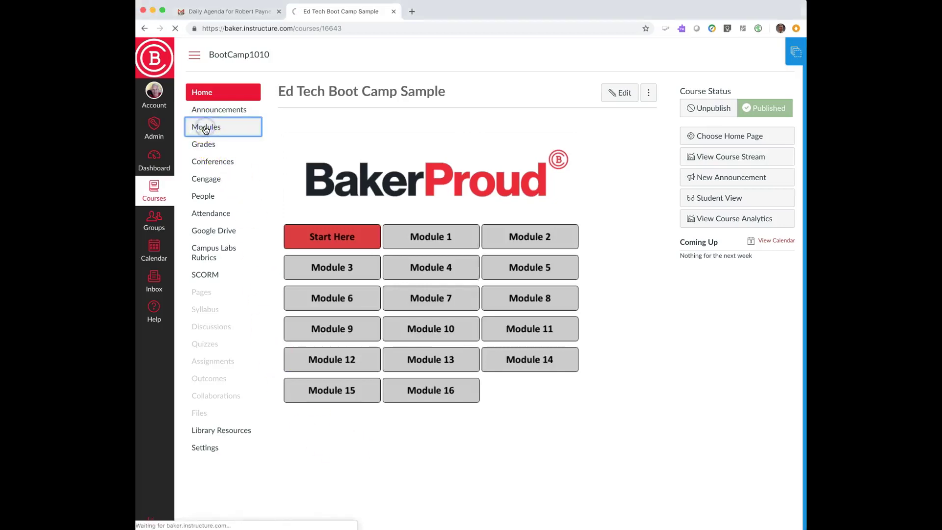
{"action": "scroll", "coordinate": [561, 380], "scroll_direction": "down", "scroll_amount": 8}
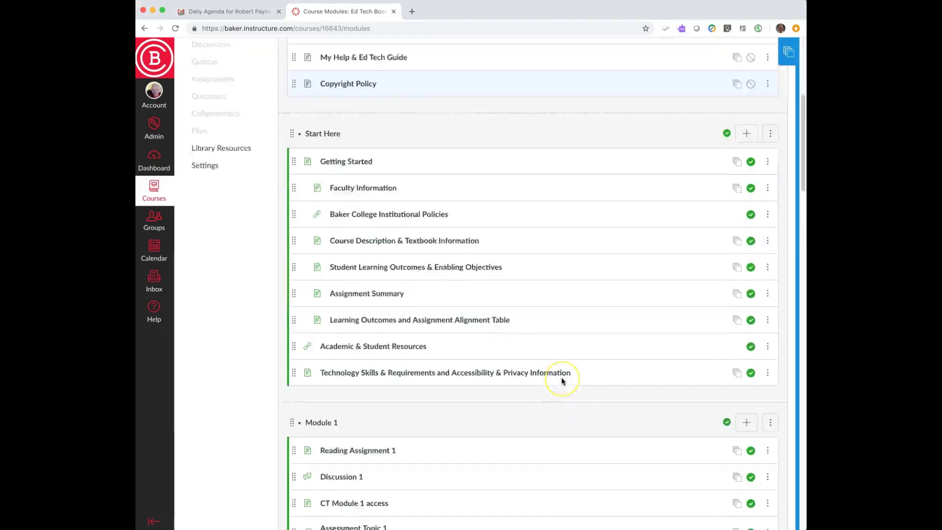
{"action": "left_click", "coordinate": [746, 303]}
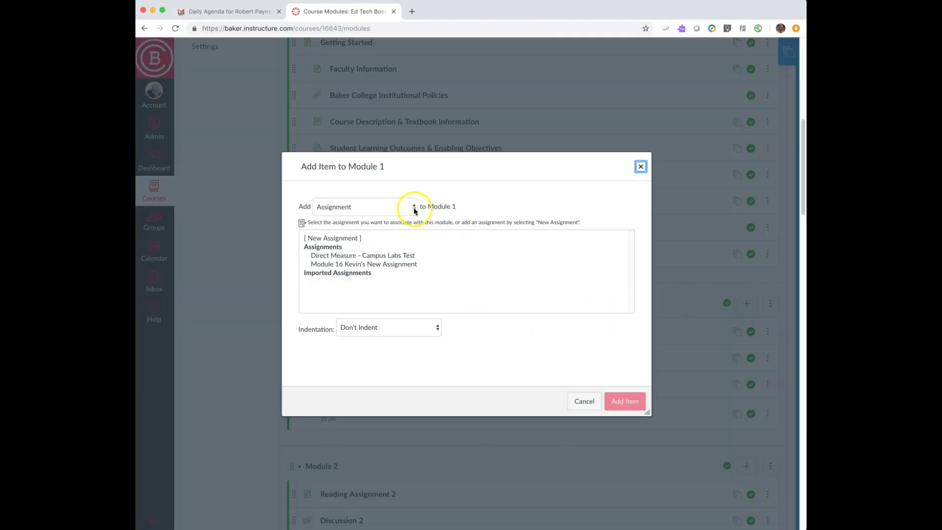
{"action": "left_click", "coordinate": [414, 210]}
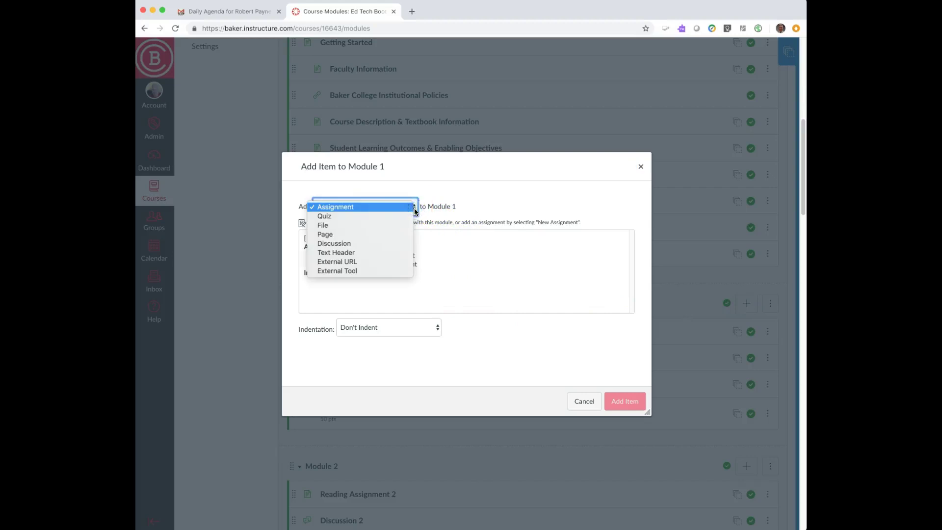
{"action": "left_click", "coordinate": [346, 212]}
{"action": "left_click", "coordinate": [334, 237]}
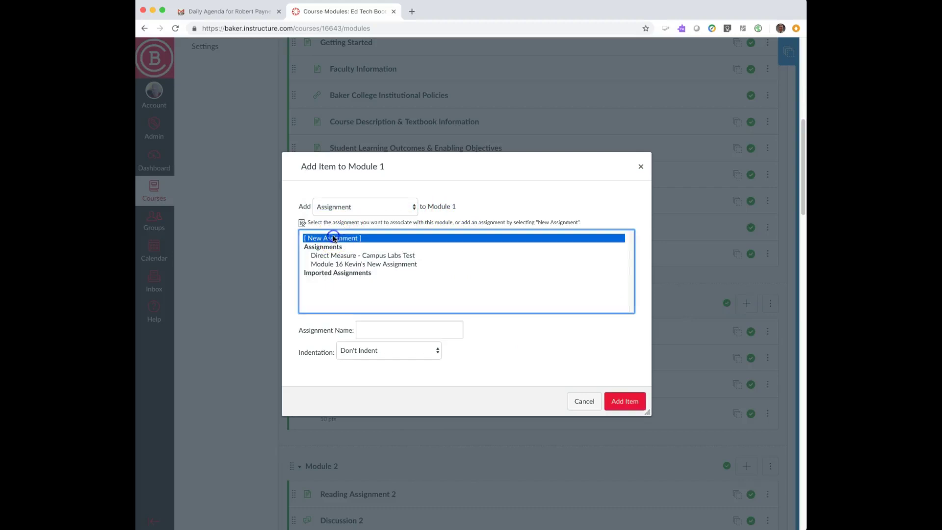
{"action": "left_click", "coordinate": [362, 329]}
{"action": "type", "text": "Tra"}
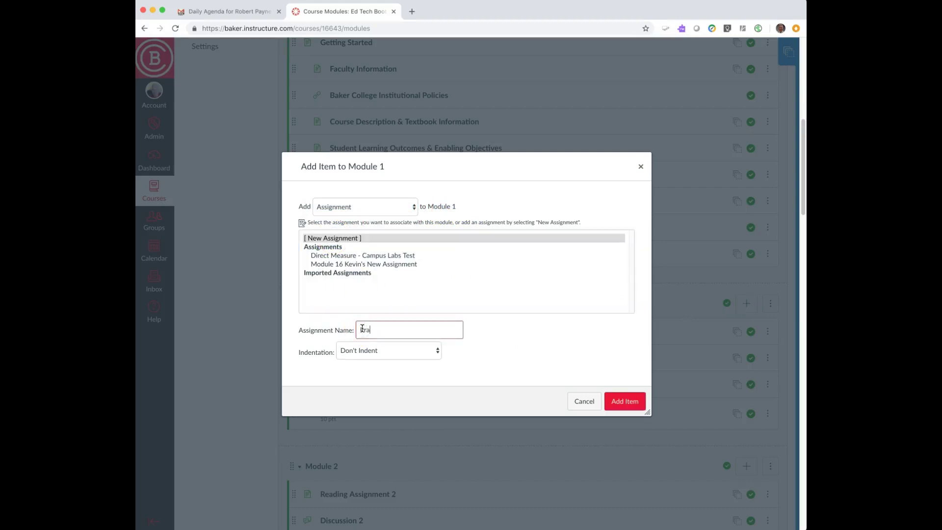
{"action": "type", "text": "ctice 1"}
{"action": "left_click", "coordinate": [609, 398]}
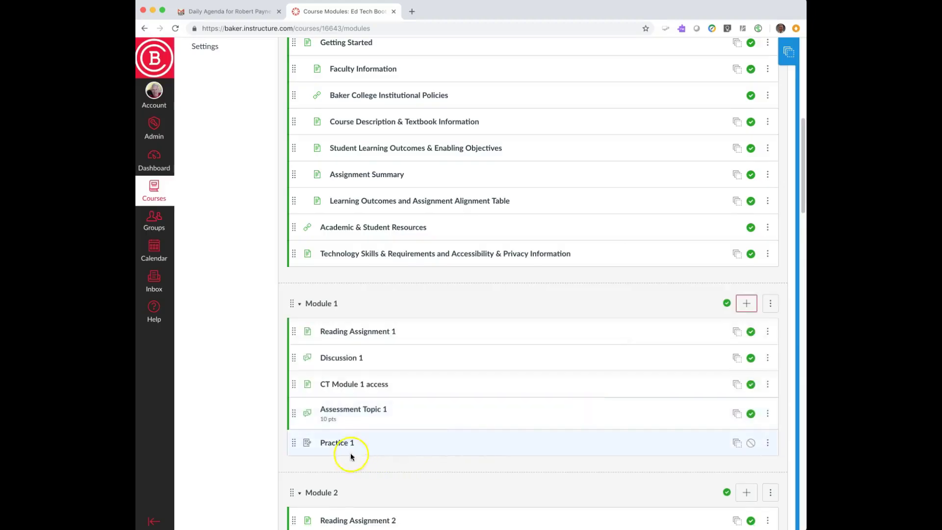
Step: Open Practice 1 for editing and enter two paragraphs of filler description text
{"action": "left_click", "coordinate": [351, 450]}
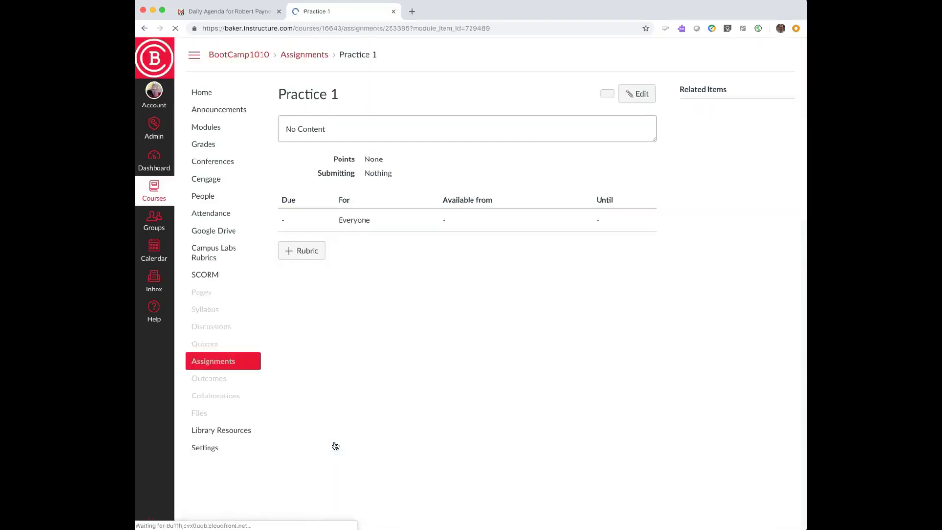
{"action": "left_click", "coordinate": [638, 110]}
{"action": "left_click", "coordinate": [317, 223]}
{"action": "type", "text": "fsdadfagdafg"}
{"action": "key", "text": "Return"}
{"action": "key", "text": "Return"}
{"action": "type", "text": "sdfsadfasdafdsfads"}
Step: Set Points to 10 and leave the submission type at No Submission
{"action": "scroll", "coordinate": [418, 302], "scroll_direction": "down", "scroll_amount": 1}
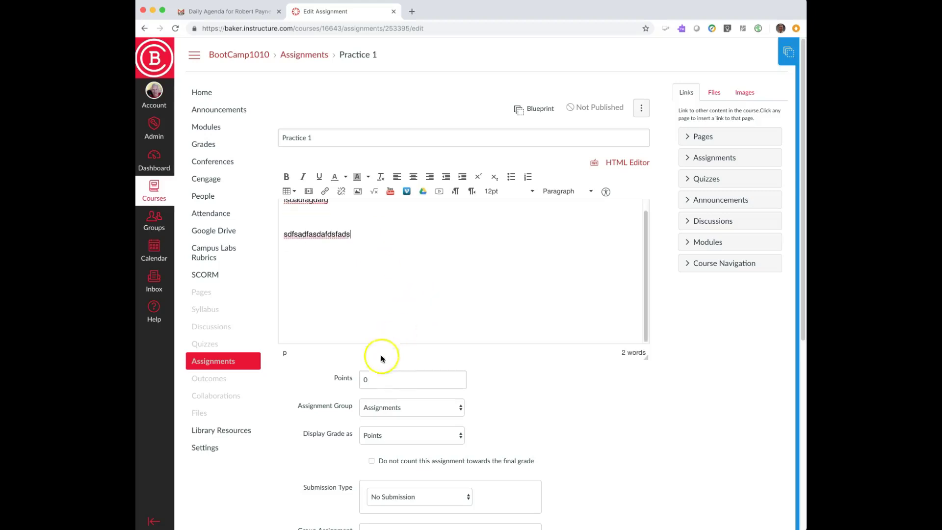
{"action": "left_click", "coordinate": [363, 379]}
{"action": "type", "text": "1"}
{"action": "scroll", "coordinate": [435, 367], "scroll_direction": "down", "scroll_amount": 2}
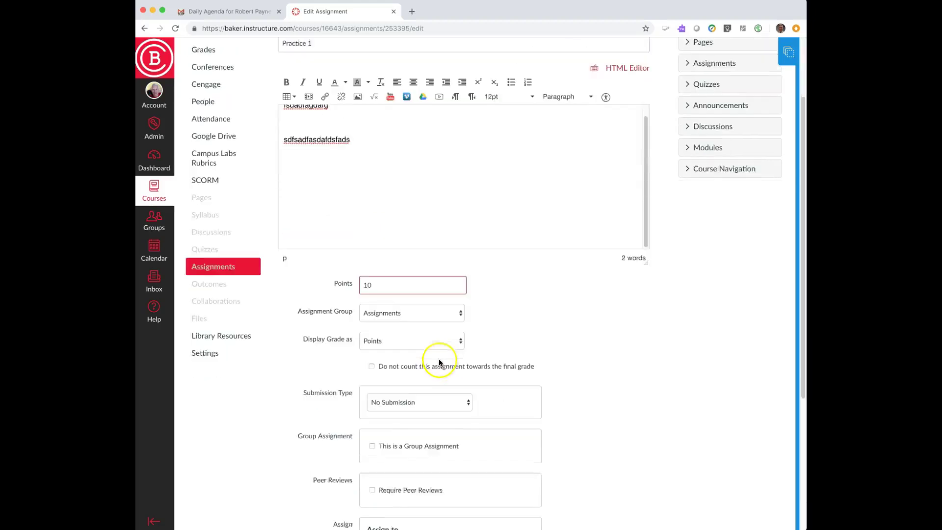
{"action": "scroll", "coordinate": [439, 362], "scroll_direction": "down", "scroll_amount": 4}
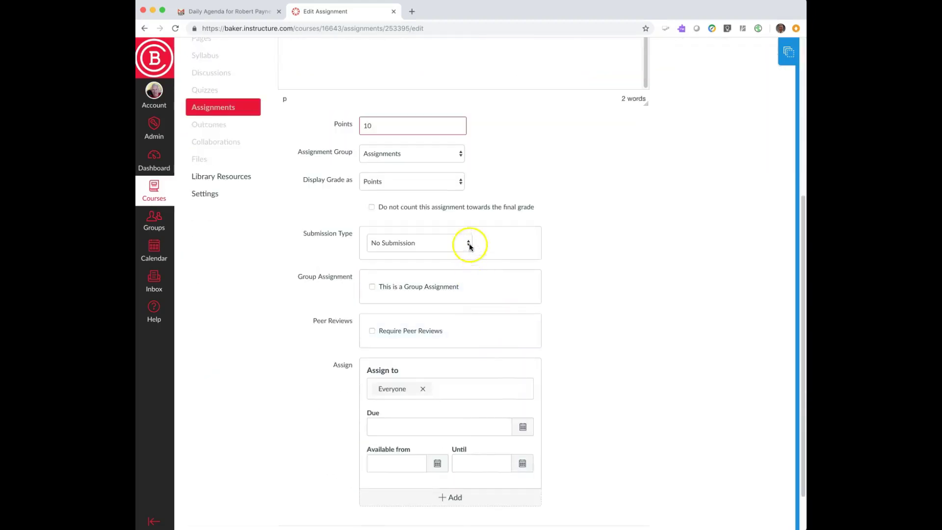
{"action": "left_click", "coordinate": [469, 245]}
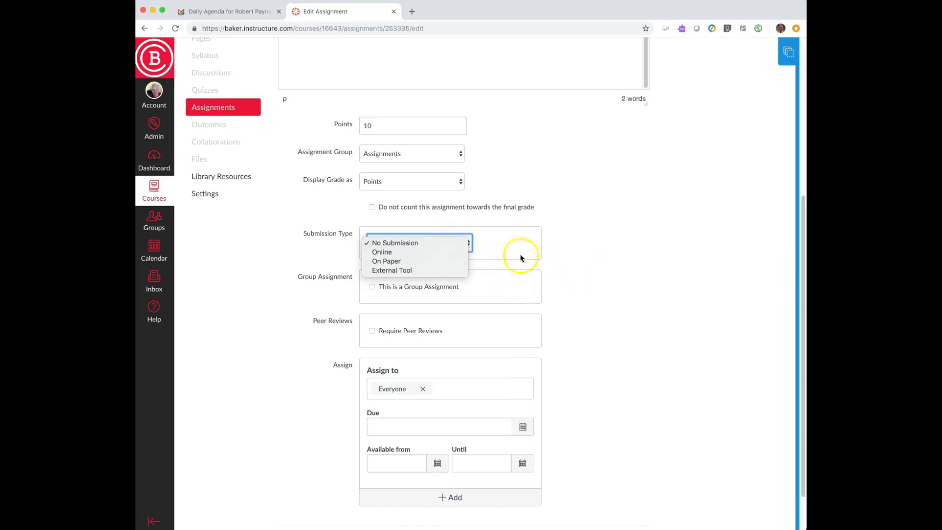
{"action": "left_click", "coordinate": [572, 271]}
{"action": "scroll", "coordinate": [540, 314], "scroll_direction": "down", "scroll_amount": 2}
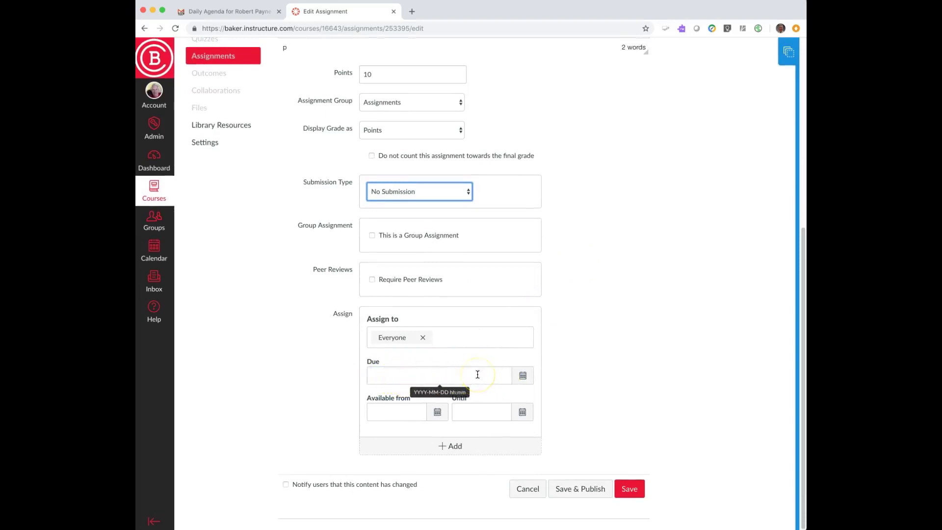
Step: Set the Practice 1 due date to Dec 3, 2018 at 11:59pm
{"action": "left_click", "coordinate": [523, 377]}
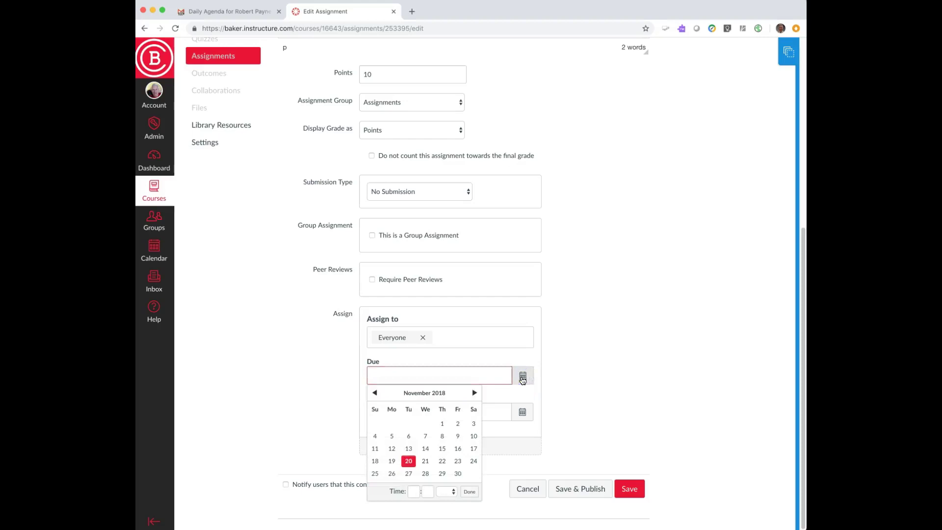
{"action": "left_click", "coordinate": [474, 393]}
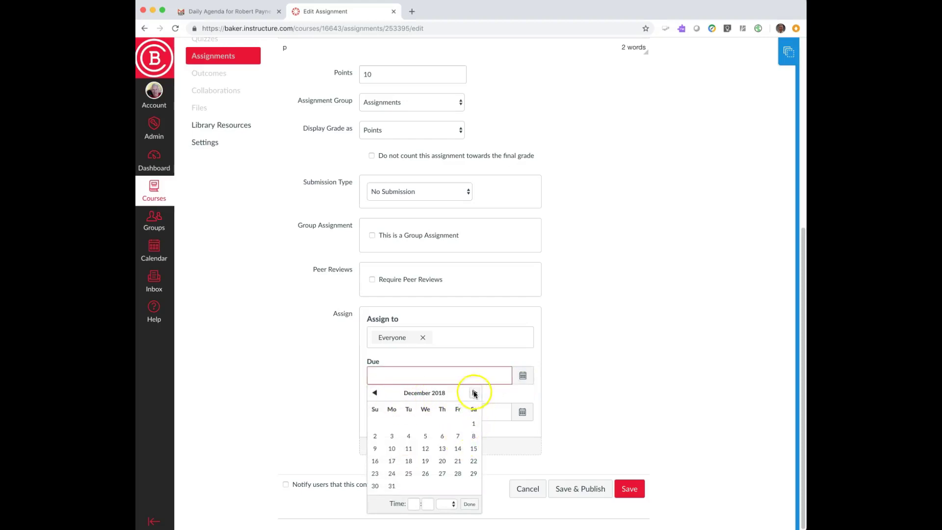
{"action": "left_click", "coordinate": [391, 437]}
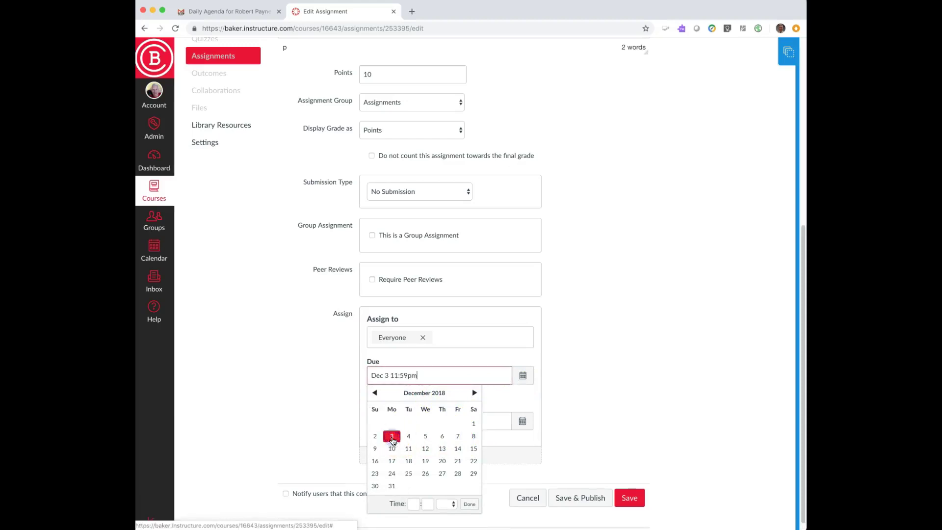
{"action": "left_click", "coordinate": [444, 374]}
{"action": "scroll", "coordinate": [582, 357], "scroll_direction": "up", "scroll_amount": 1}
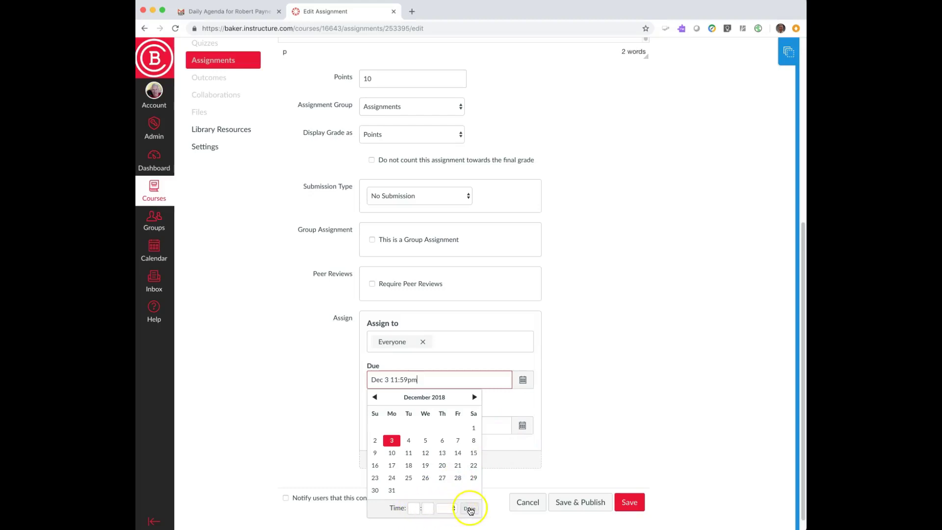
{"action": "left_click", "coordinate": [584, 438]}
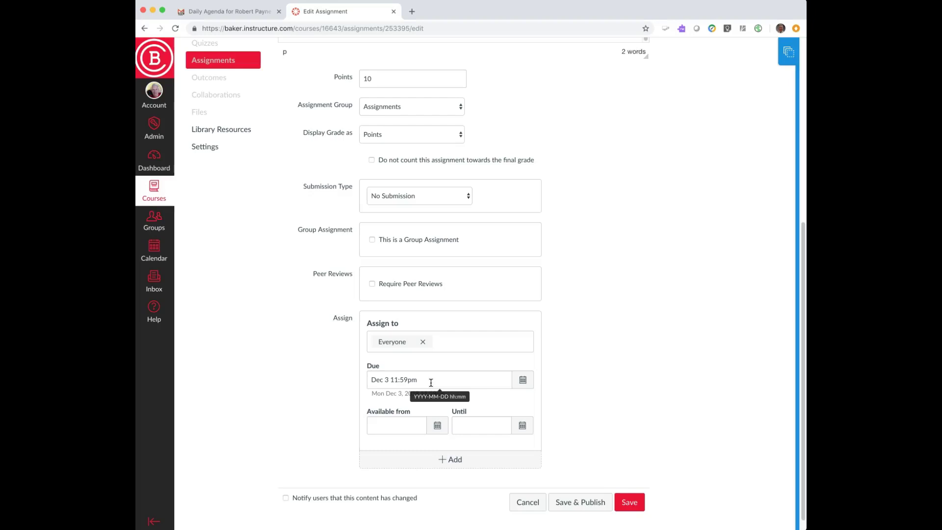
{"action": "left_click", "coordinate": [645, 394]}
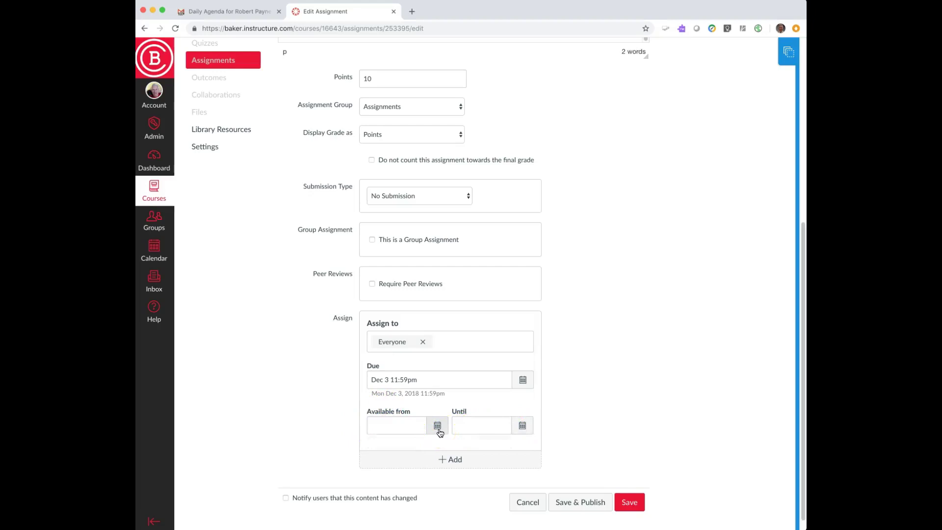
Step: Set the Available from date to Nov 20 at 12am
{"action": "left_click", "coordinate": [438, 430]}
{"action": "left_click", "coordinate": [459, 431]}
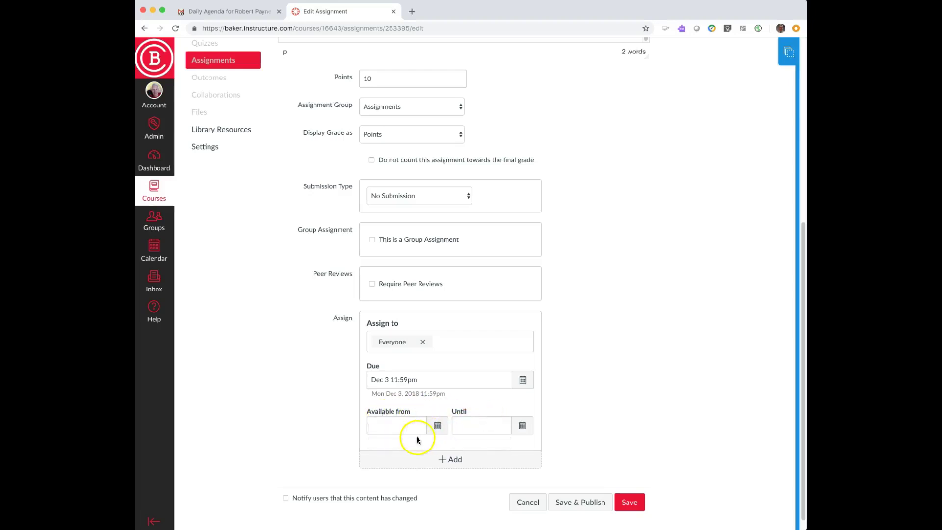
{"action": "scroll", "coordinate": [440, 432], "scroll_direction": "down", "scroll_amount": 1}
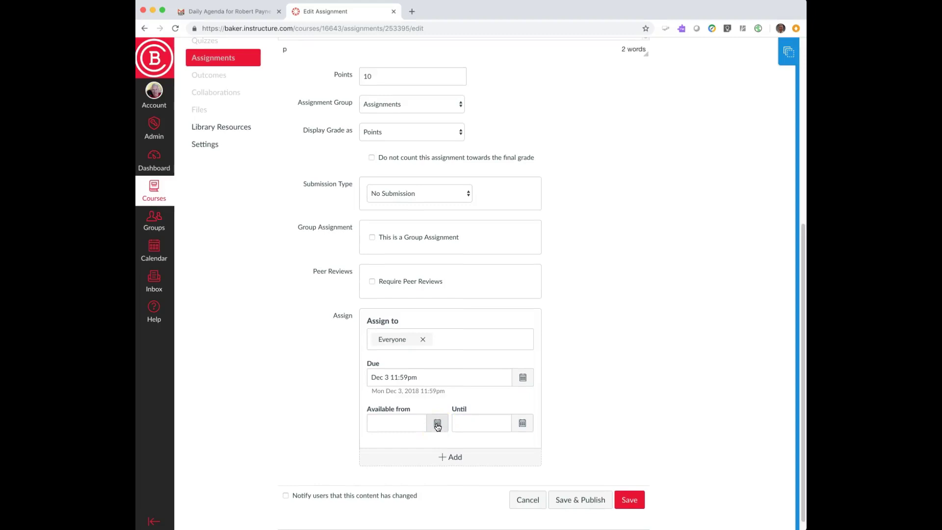
{"action": "left_click", "coordinate": [392, 422]}
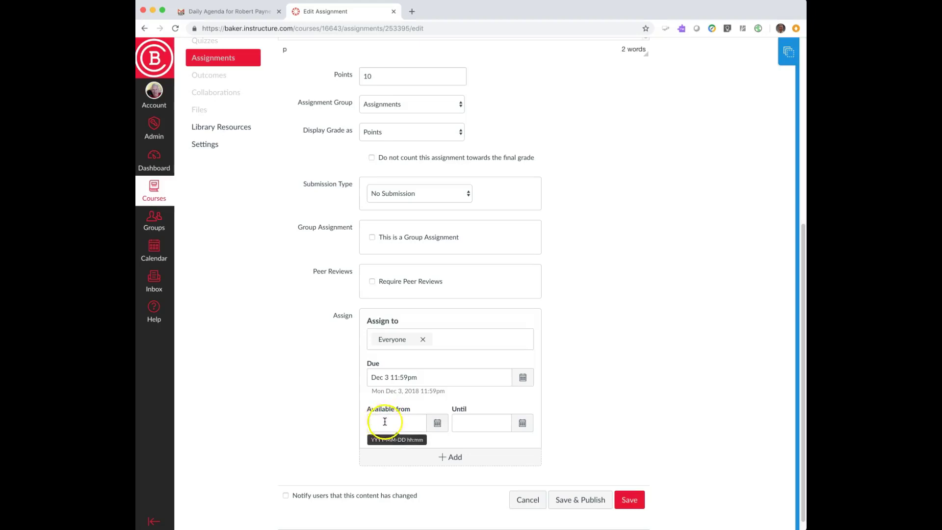
{"action": "left_click", "coordinate": [437, 423]}
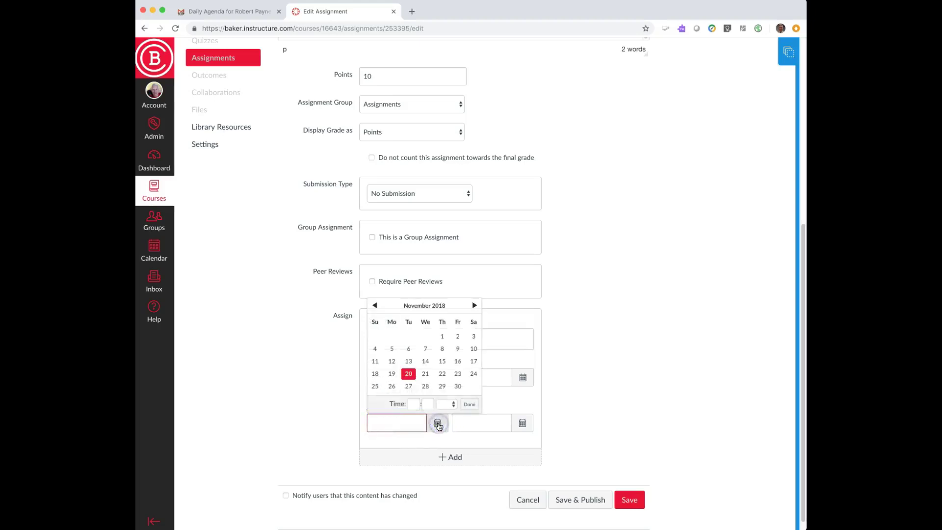
{"action": "left_click", "coordinate": [408, 374]}
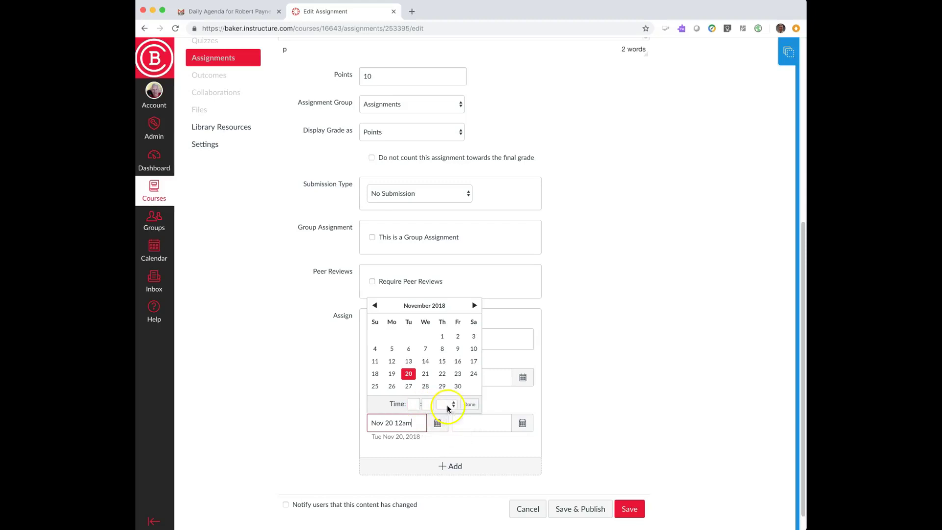
Step: Set the Until date to Dec 3, 2018 at 11:59pm
{"action": "left_click", "coordinate": [459, 424]}
{"action": "left_click", "coordinate": [522, 423]}
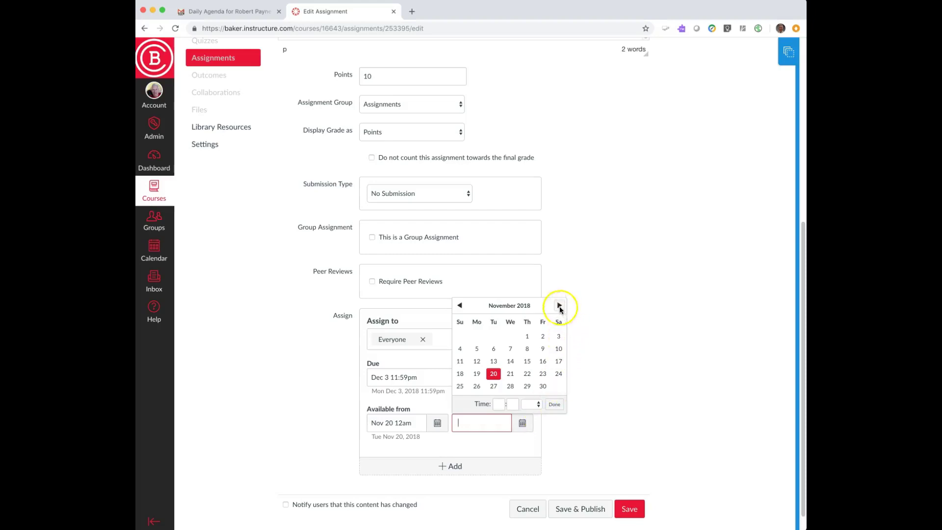
{"action": "left_click", "coordinate": [559, 305]}
{"action": "left_click", "coordinate": [476, 349]}
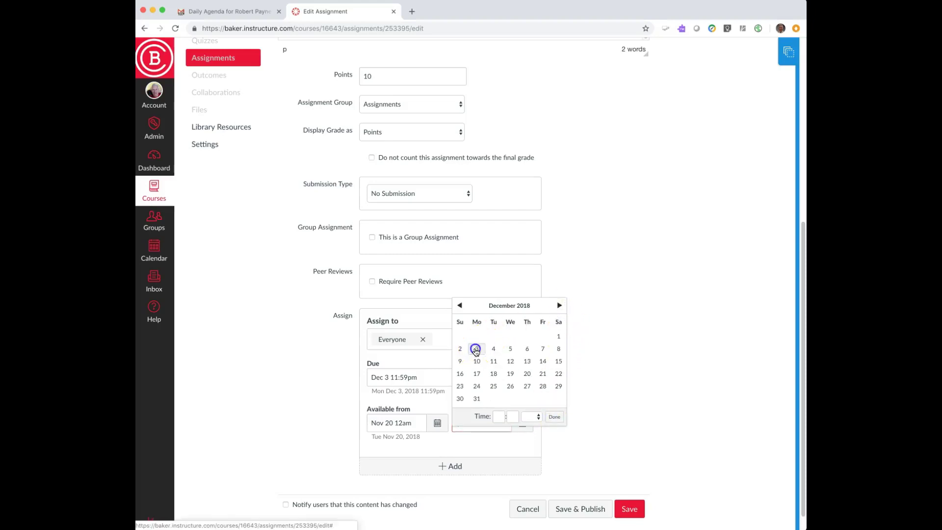
{"action": "left_click", "coordinate": [555, 416]}
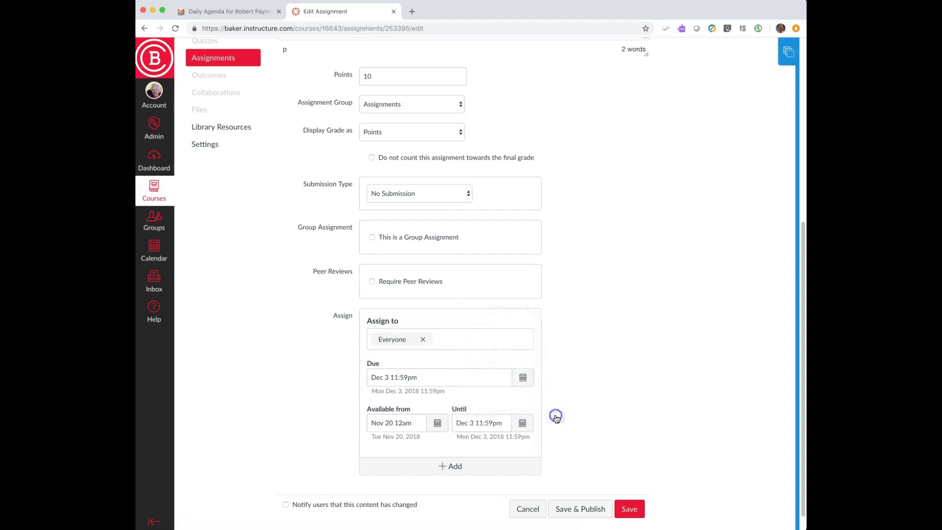
Step: Save and publish Practice 1 with 10 points and its Dec 3 due date
{"action": "left_click", "coordinate": [484, 431]}
{"action": "left_click", "coordinate": [590, 511]}
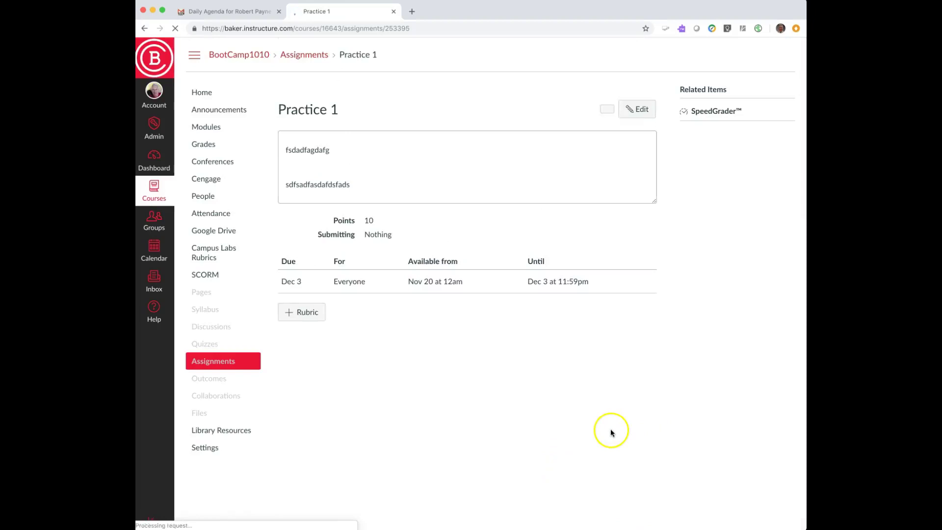
Step: Return to the Modules list and toggle Assessment Topic 1's publish status off and back on
{"action": "left_click", "coordinate": [208, 128]}
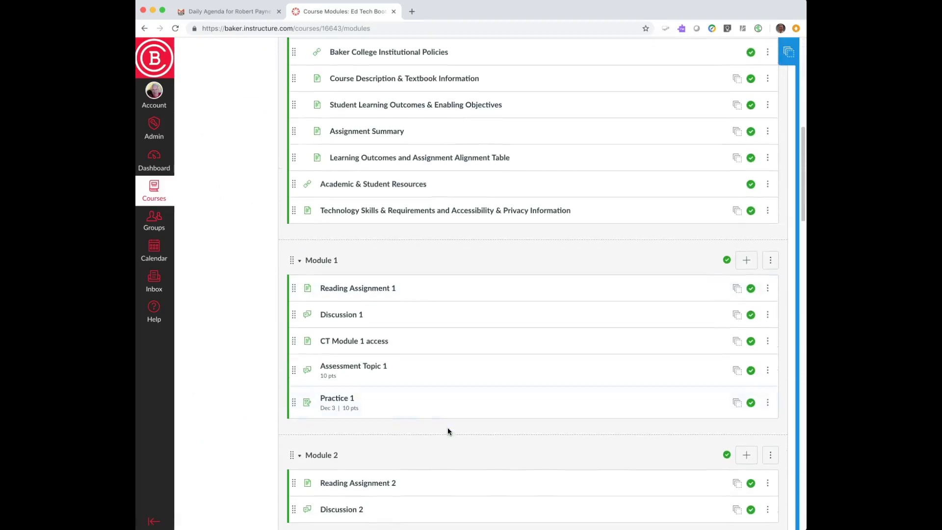
{"action": "left_click", "coordinate": [368, 371]}
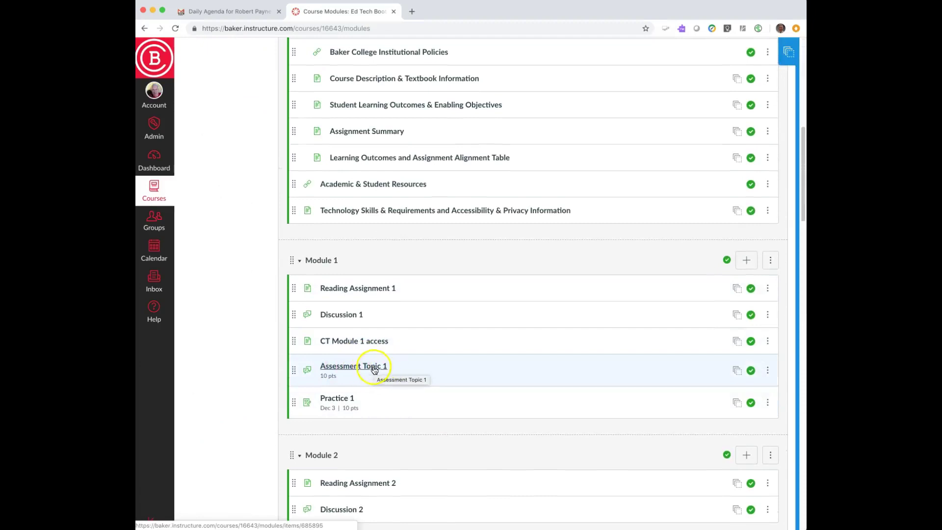
{"action": "left_click", "coordinate": [752, 371]}
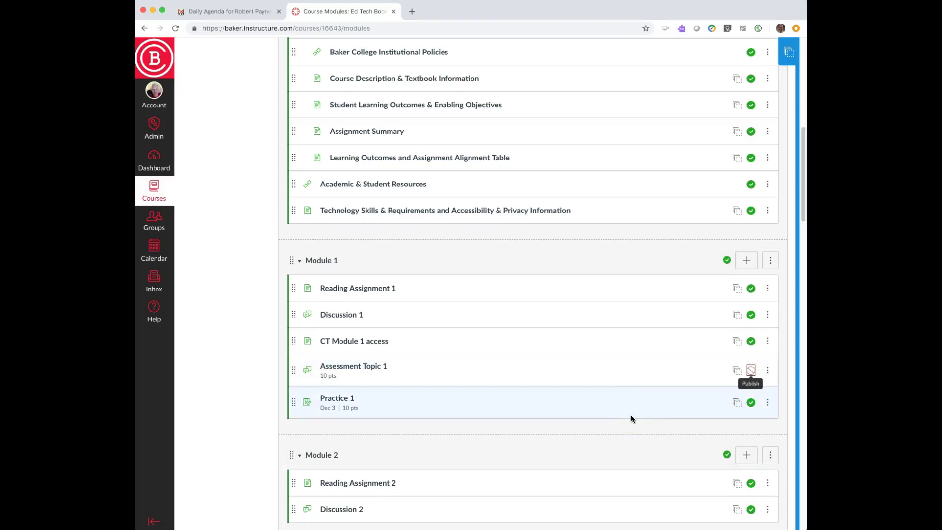
{"action": "left_click", "coordinate": [751, 371]}
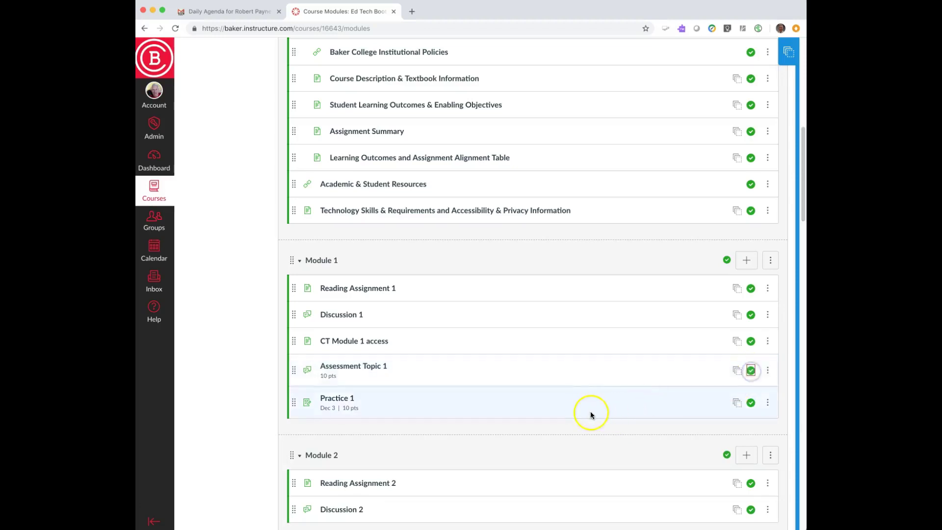
{"action": "scroll", "coordinate": [553, 423], "scroll_direction": "up", "scroll_amount": 2}
{"action": "scroll", "coordinate": [553, 422], "scroll_direction": "up", "scroll_amount": 7}
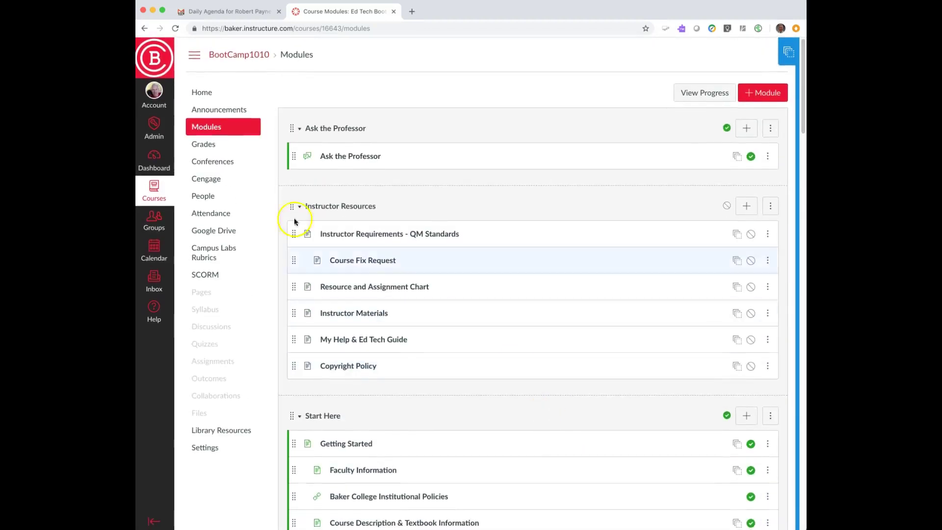
Step: Switch to Student View from the course home and open the November 2018 course calendar
{"action": "left_click", "coordinate": [201, 93]}
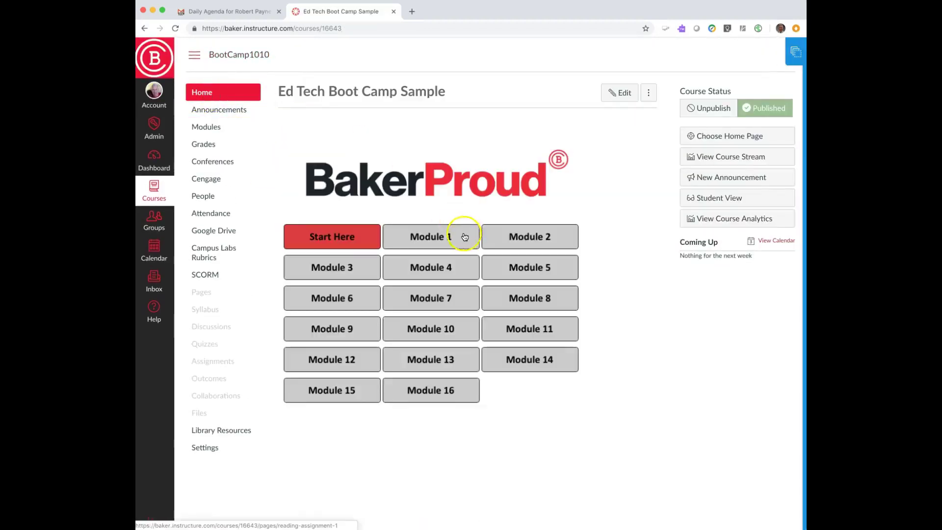
{"action": "left_click", "coordinate": [719, 198]}
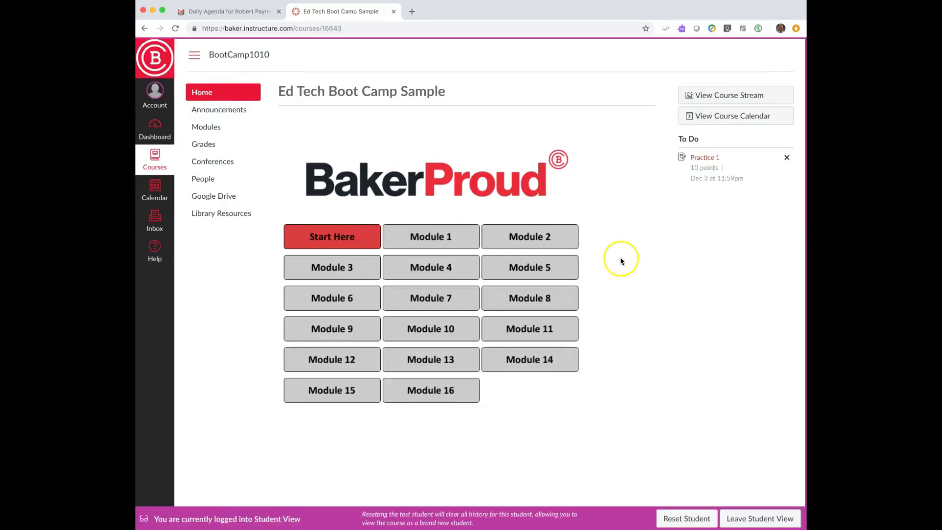
{"action": "left_click", "coordinate": [733, 117]}
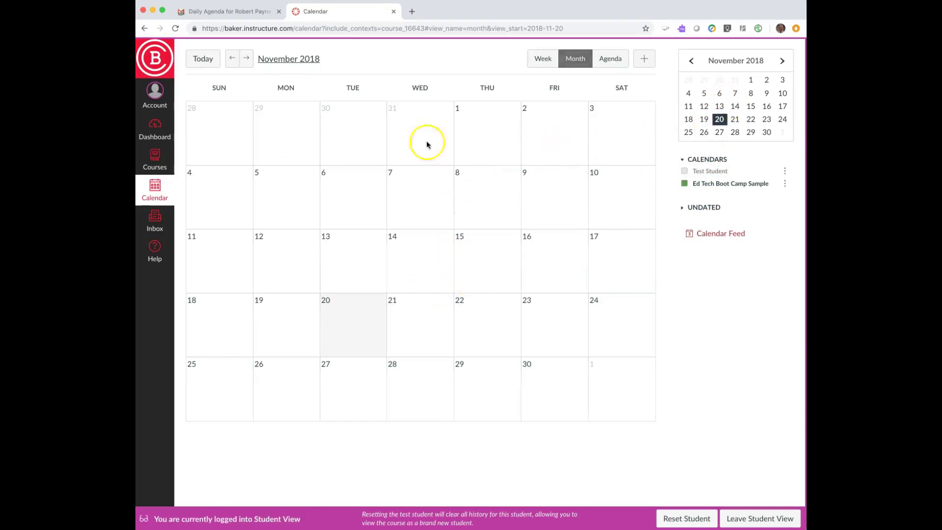
Step: Advance the student calendar to December 2018, view Practice 1 on Dec 3, then leave Student View
{"action": "left_click", "coordinate": [246, 58]}
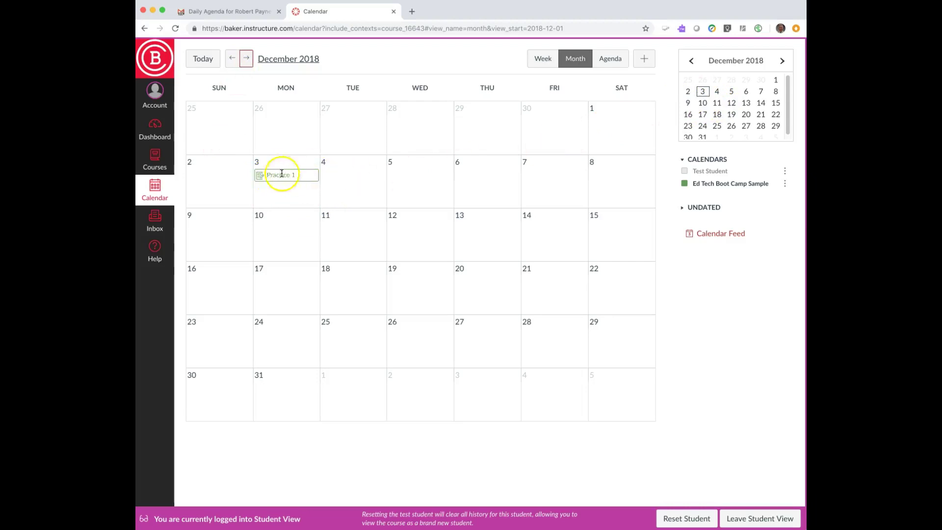
{"action": "mouse_move", "coordinate": [286, 179]}
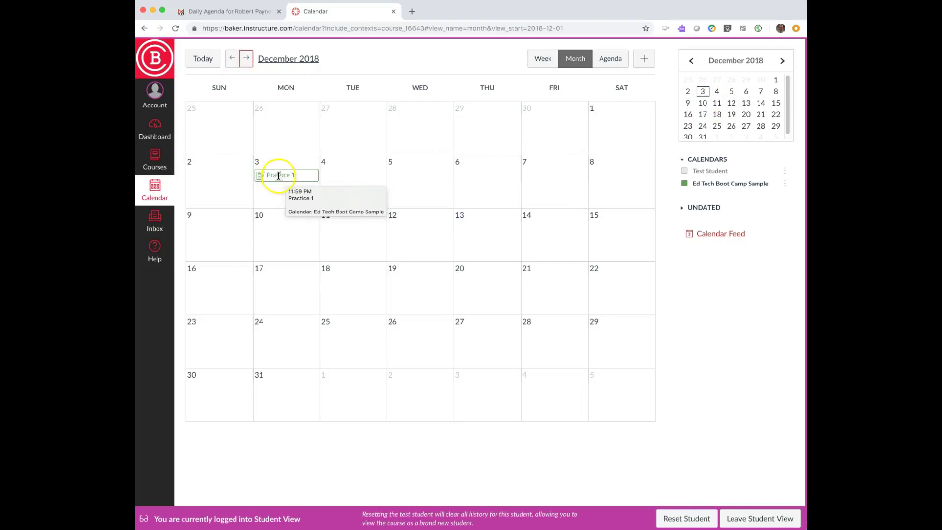
{"action": "left_click", "coordinate": [256, 175]}
{"action": "left_click", "coordinate": [274, 174]}
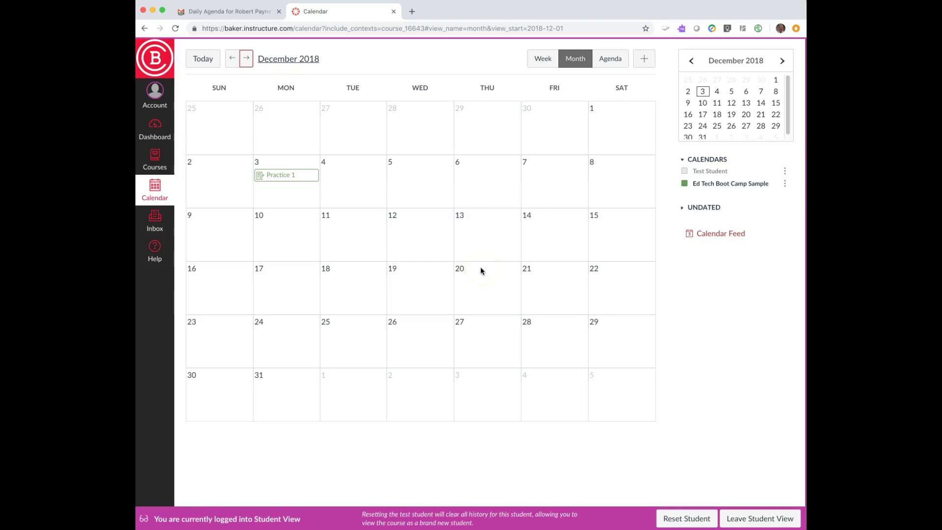
{"action": "left_click", "coordinate": [779, 518]}
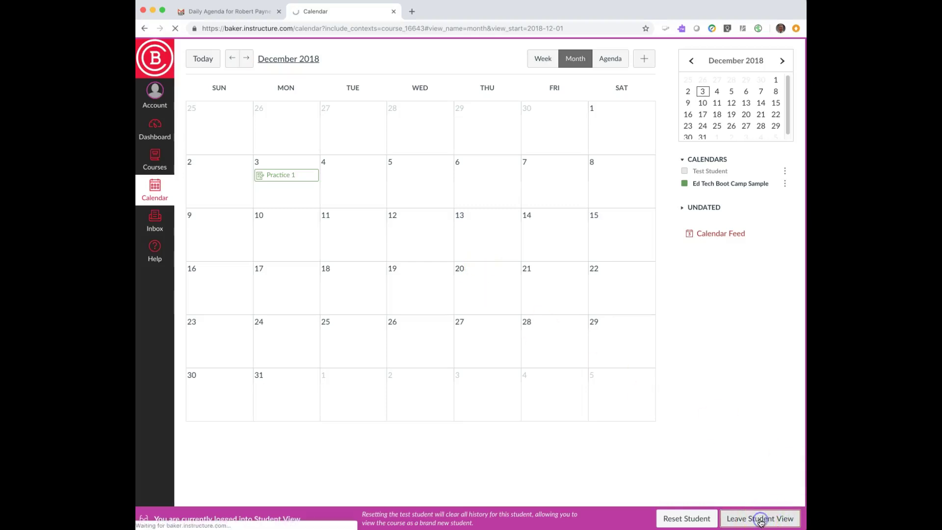
{"action": "left_click", "coordinate": [760, 520]}
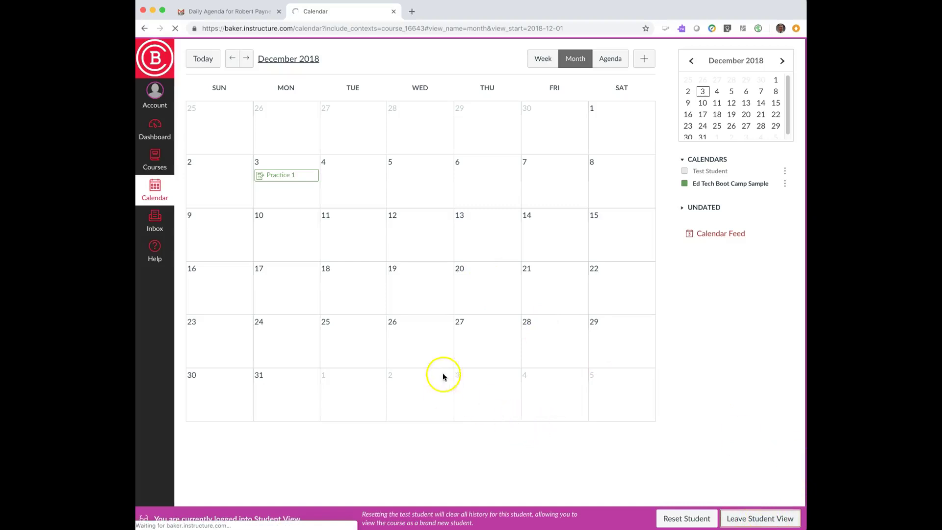